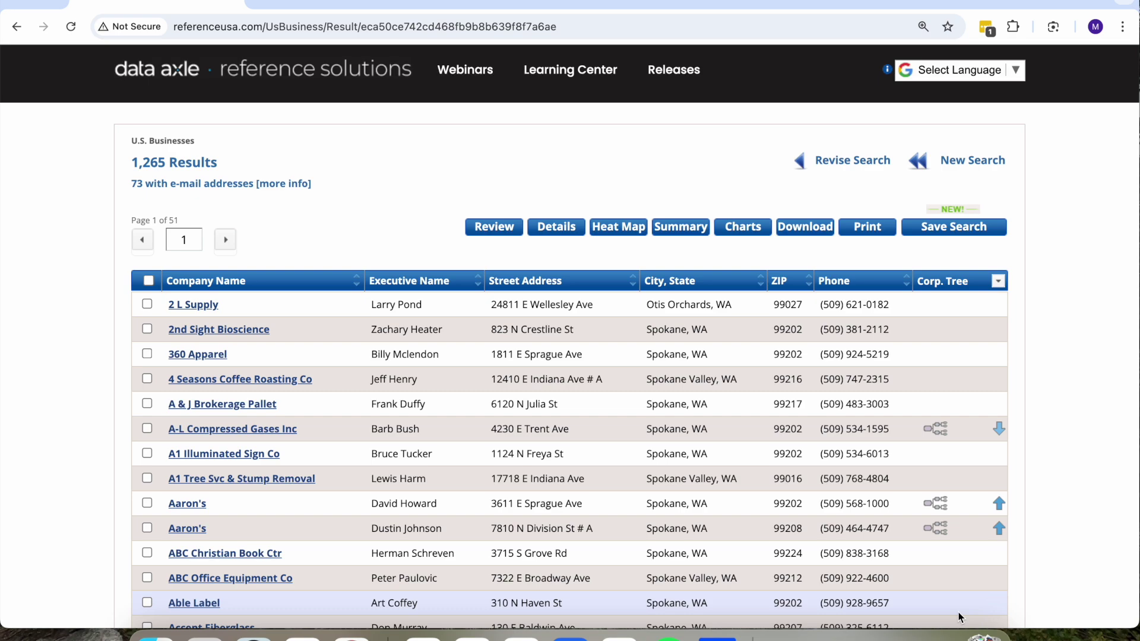
# Look through the first page of business search results and the download limit note below the list.
pyautogui.scroll(-3, 958, 611)
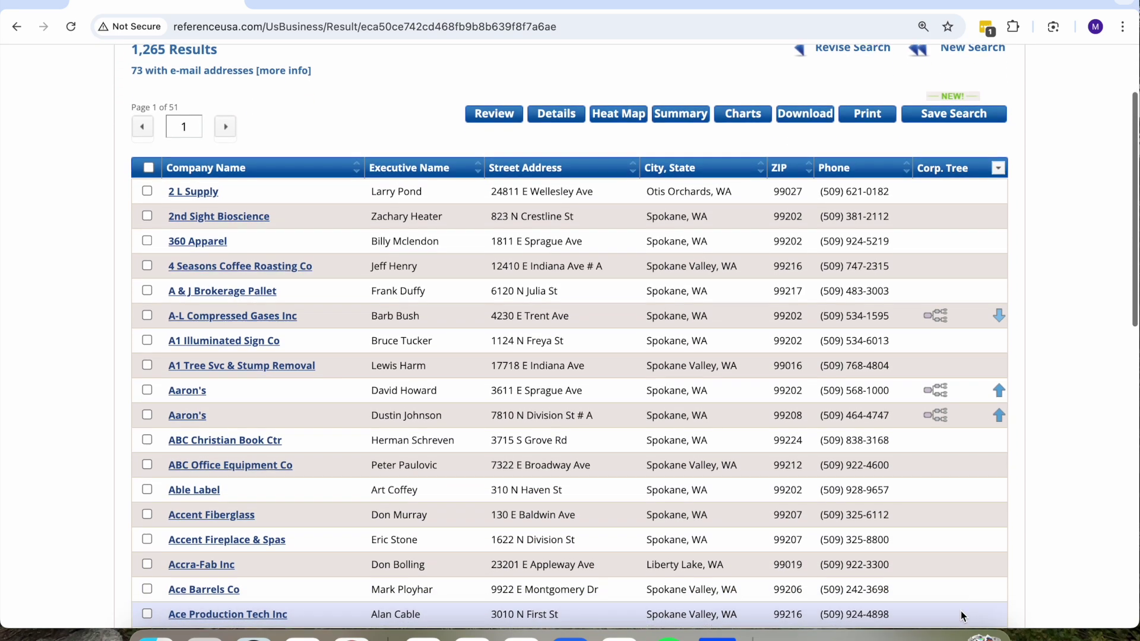
pyautogui.scroll(-2, 960, 611)
pyautogui.scroll(-3, 960, 611)
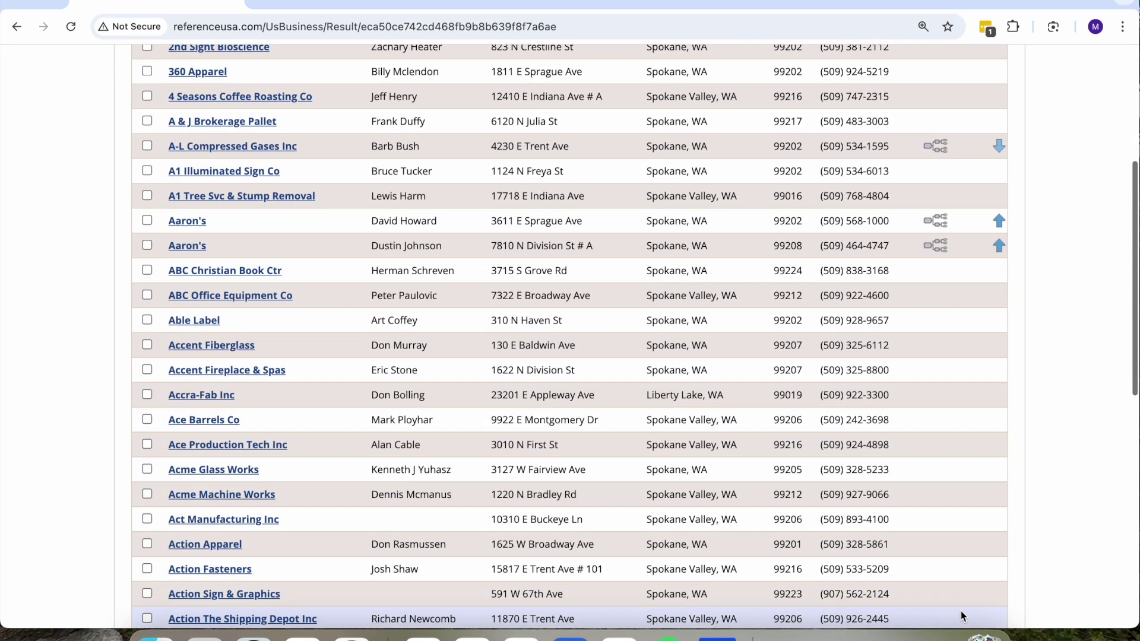
pyautogui.scroll(-1, 961, 611)
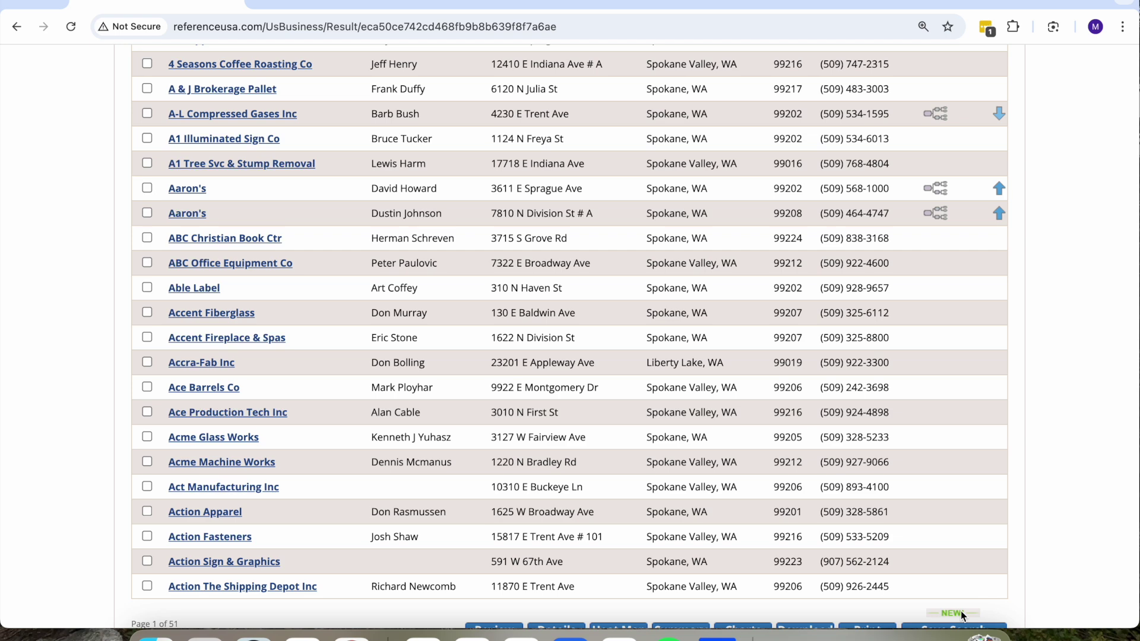
pyautogui.scroll(-5, 962, 616)
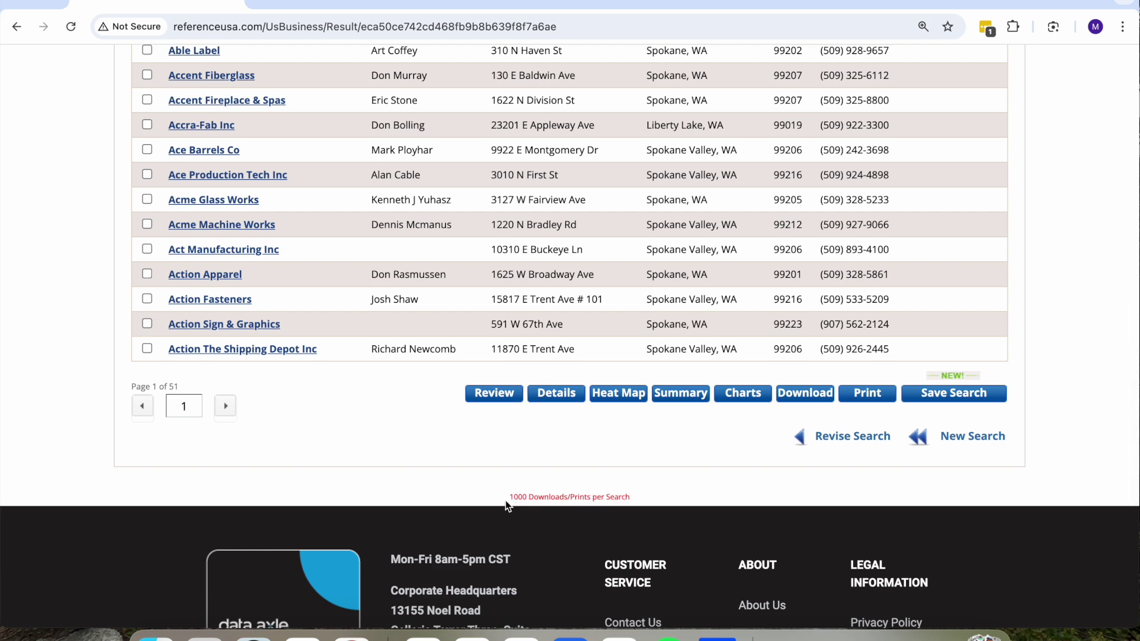
pyautogui.scroll(5, 495, 477)
pyautogui.scroll(3, 495, 478)
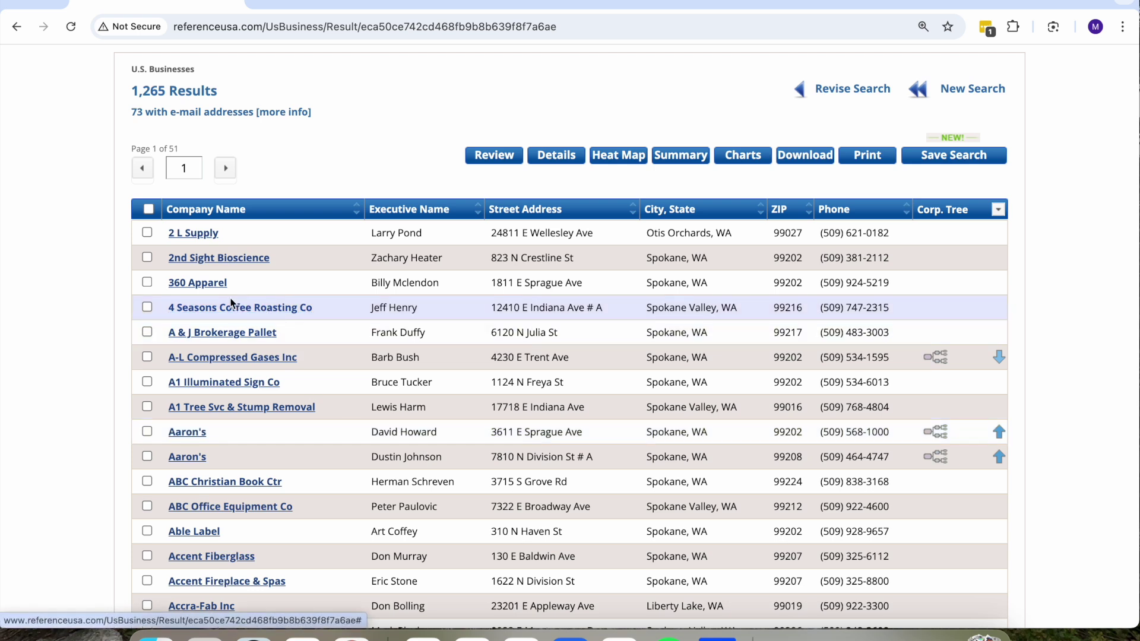
# Select all records on result pages 1 through 7, advancing to the following page after each one.
pyautogui.click(148, 210)
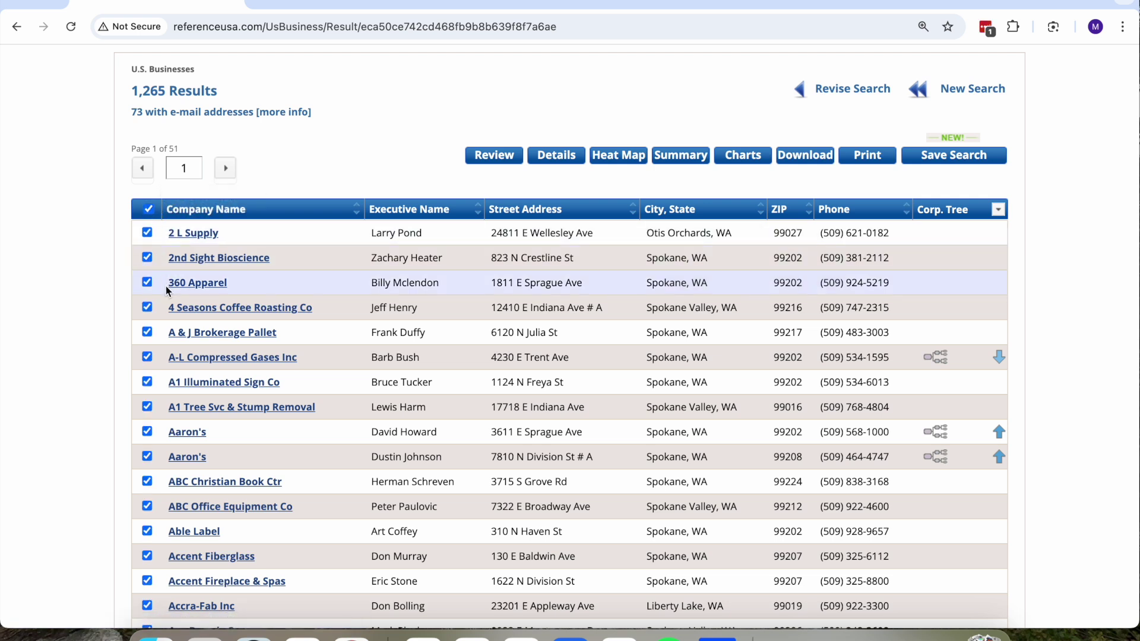
pyautogui.click(225, 169)
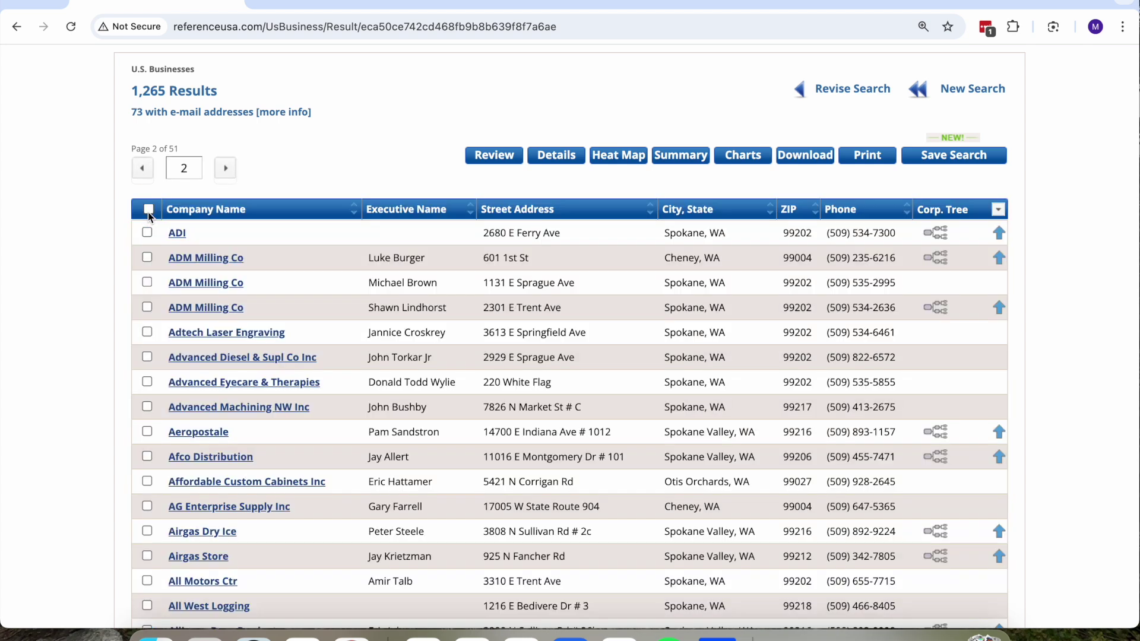
pyautogui.click(147, 212)
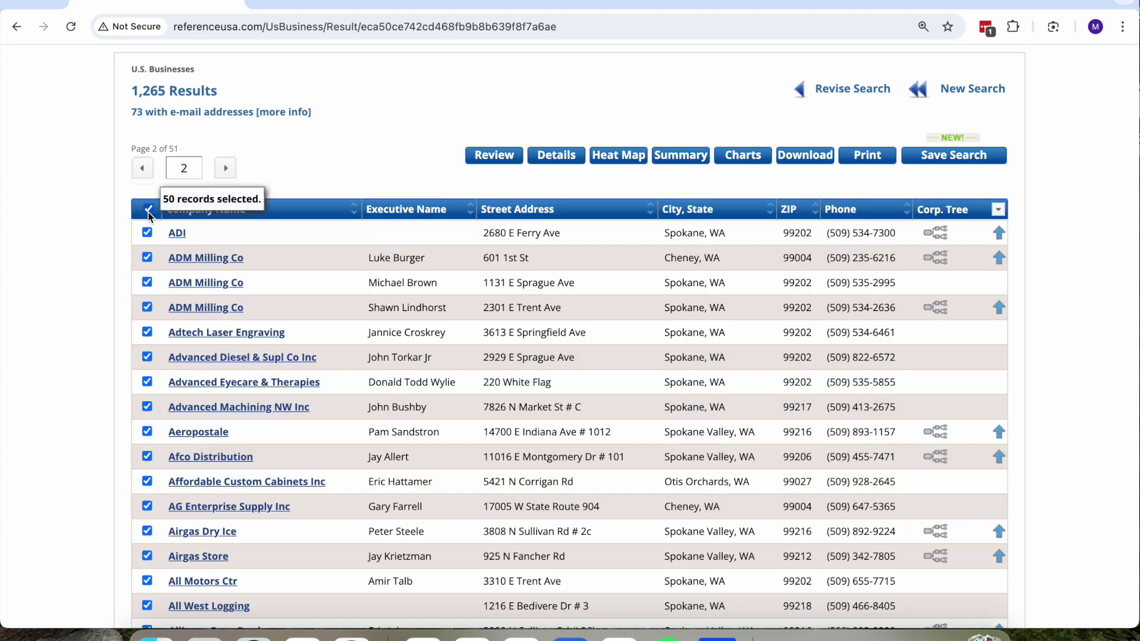
pyautogui.click(235, 173)
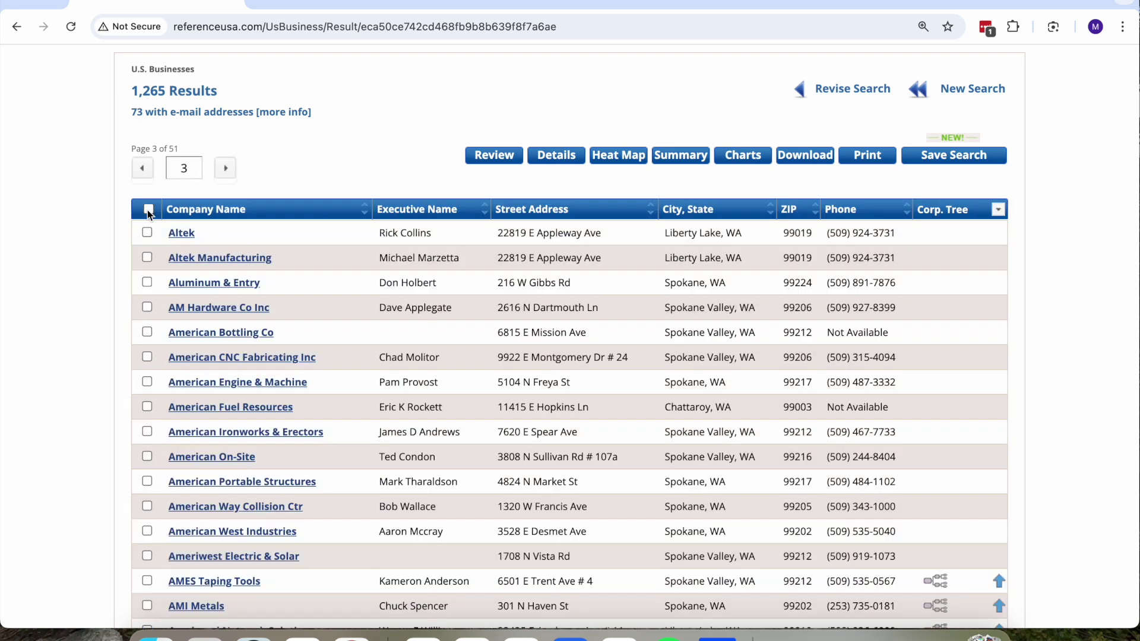
pyautogui.click(149, 211)
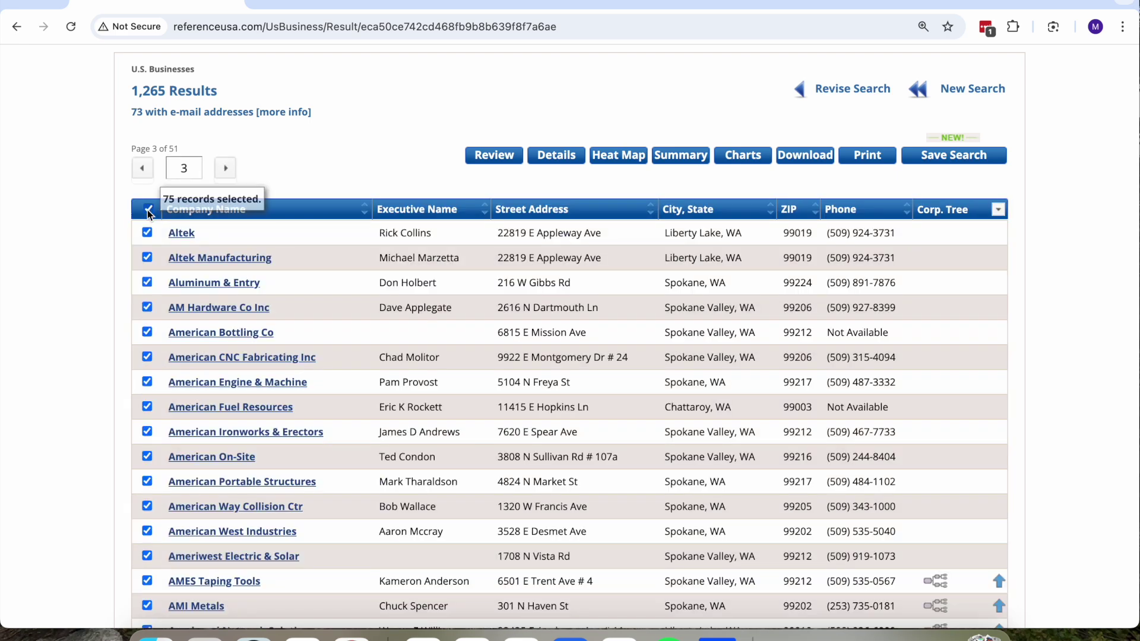
pyautogui.click(232, 172)
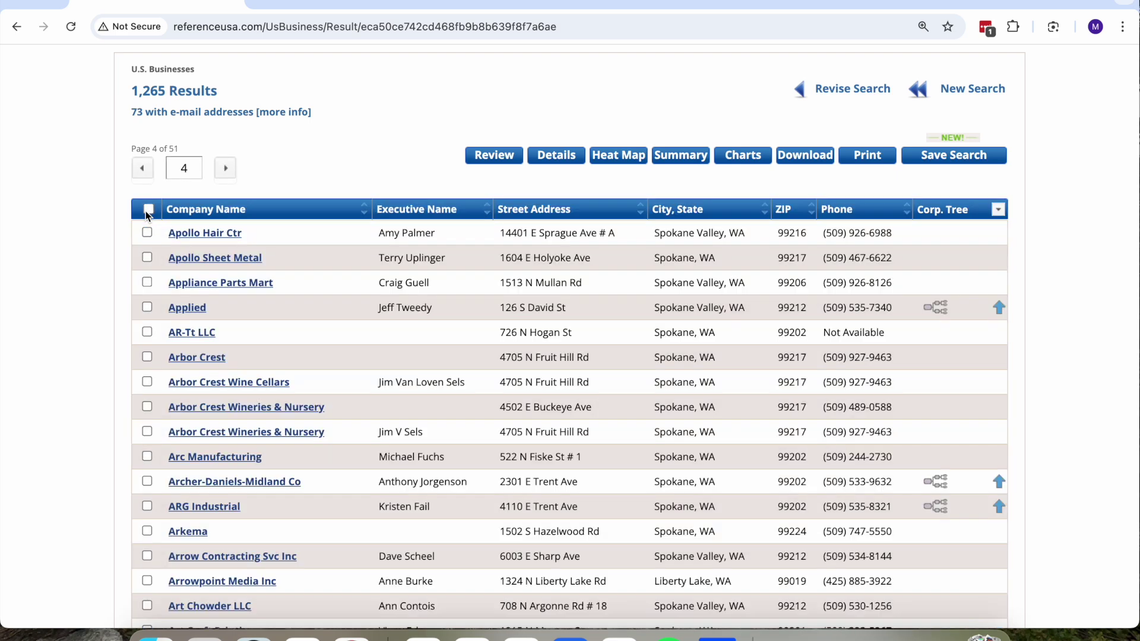
pyautogui.click(147, 211)
pyautogui.click(225, 168)
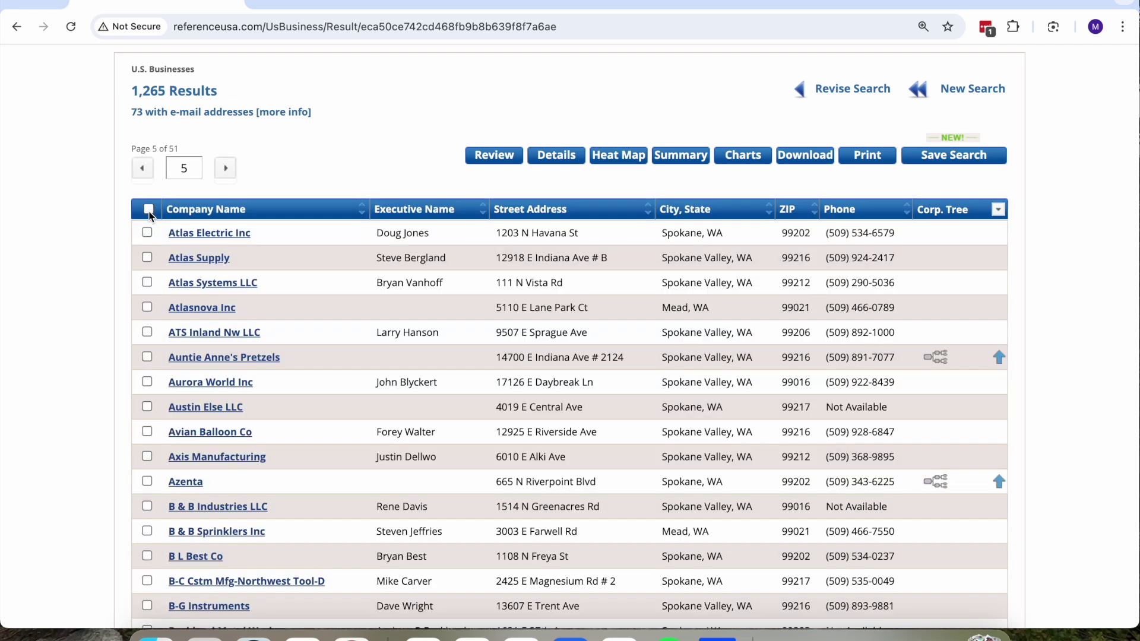
pyautogui.click(149, 210)
pyautogui.click(226, 168)
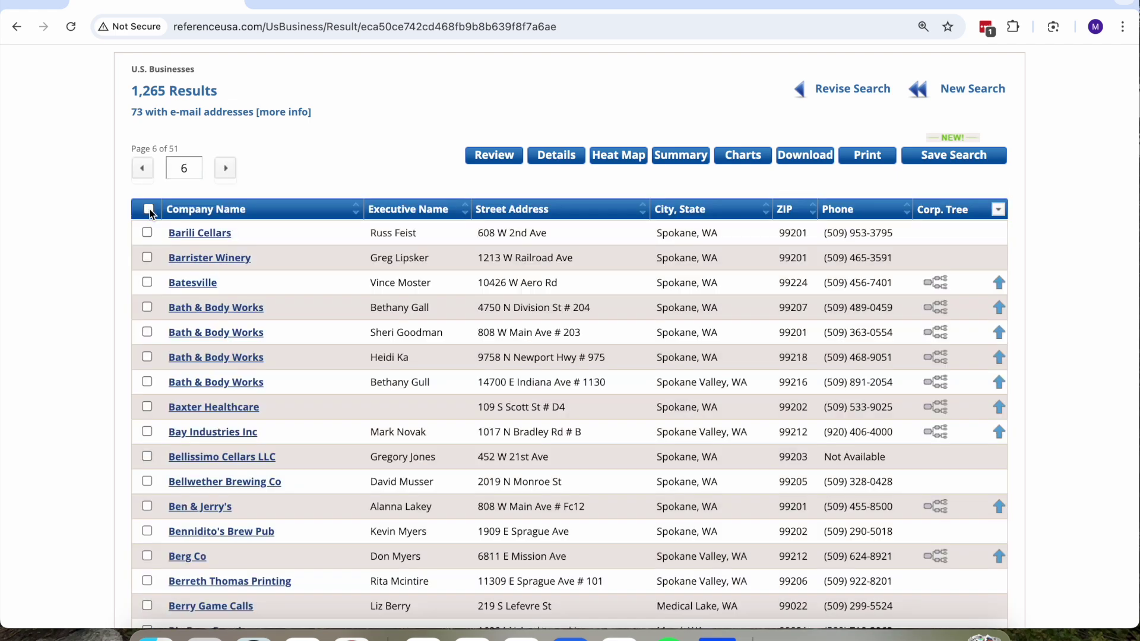
pyautogui.click(149, 209)
pyautogui.click(225, 170)
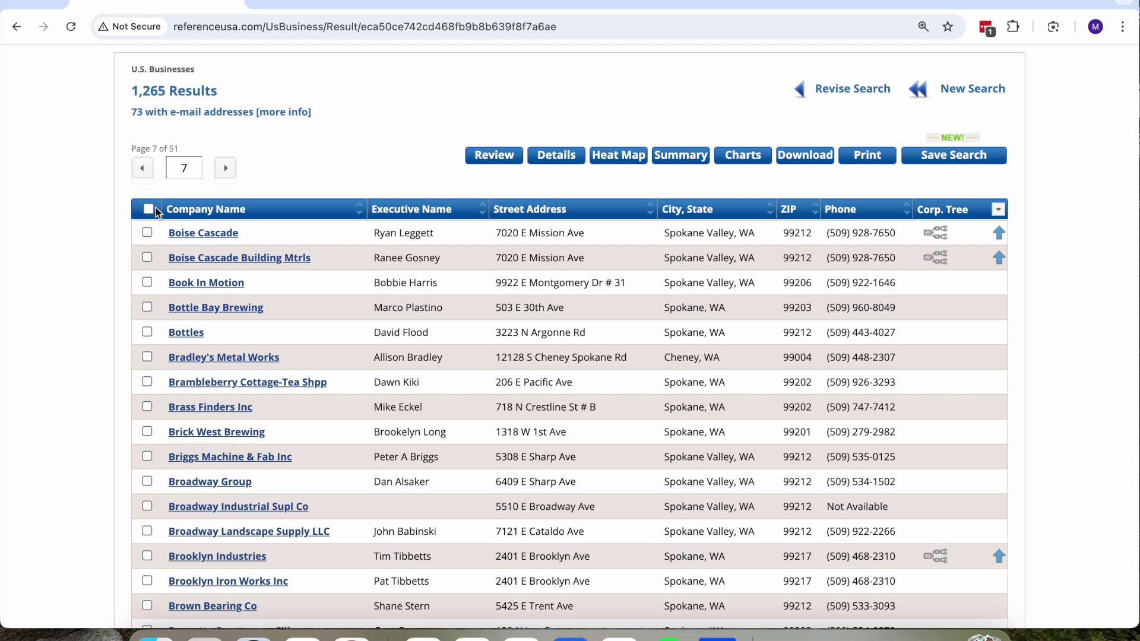
pyautogui.click(149, 209)
pyautogui.click(226, 168)
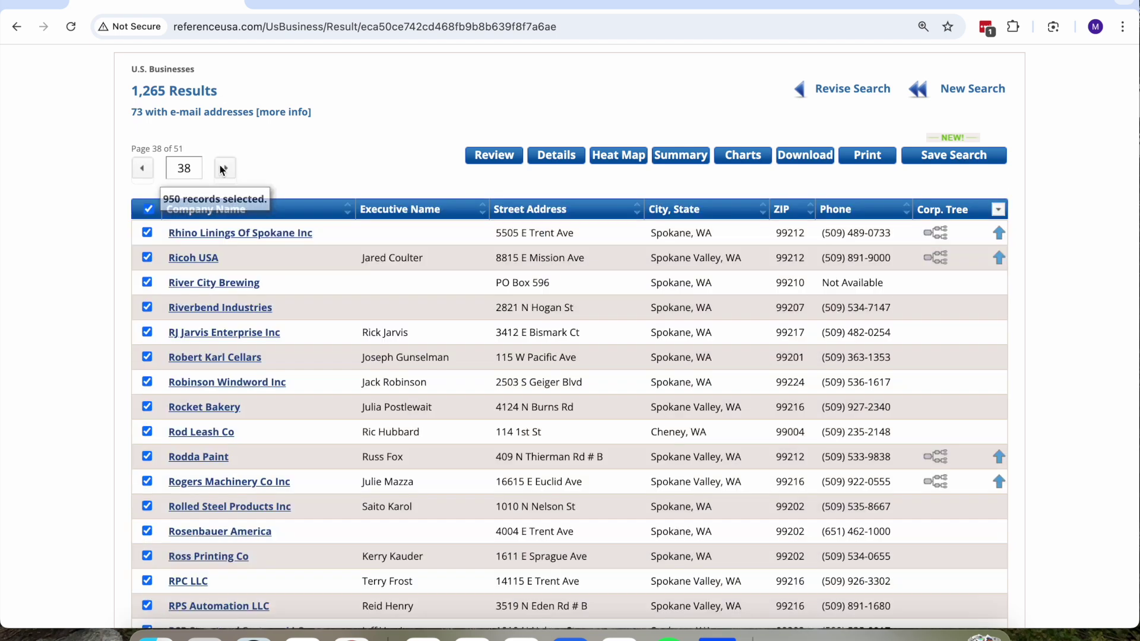
# Add all records on result pages 39 and 40 to the selection.
pyautogui.click(223, 168)
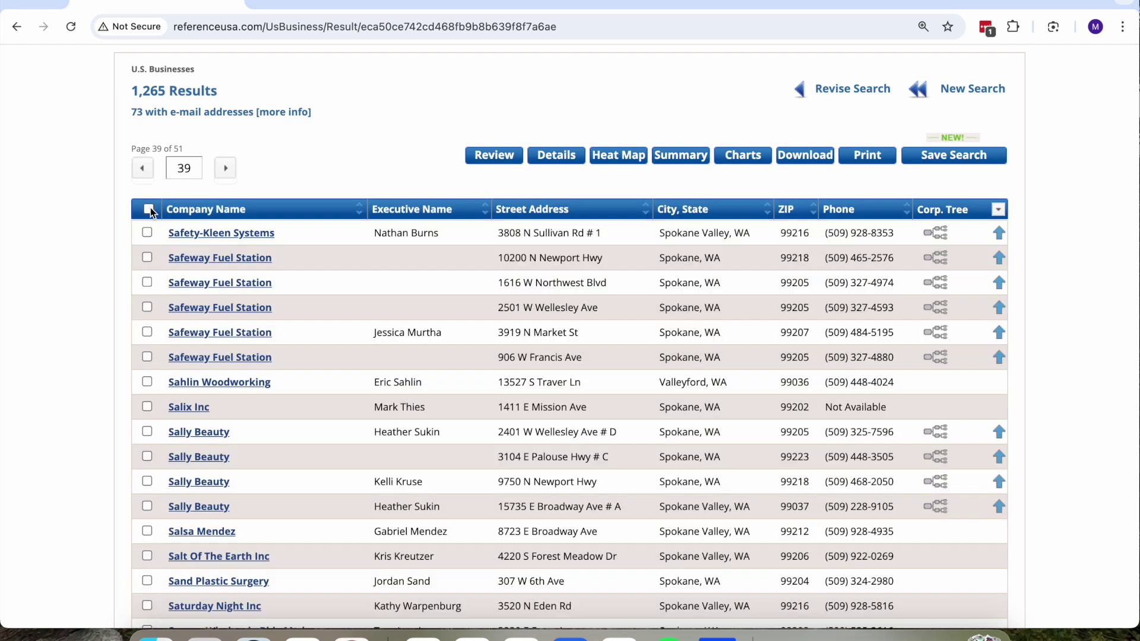
pyautogui.click(148, 210)
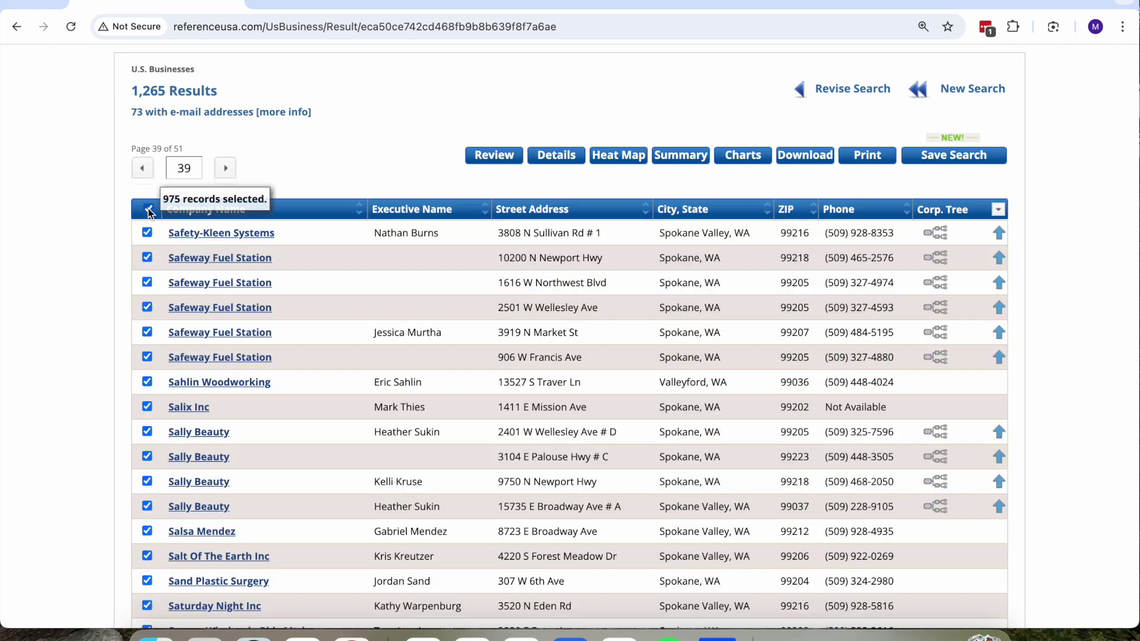
pyautogui.click(225, 170)
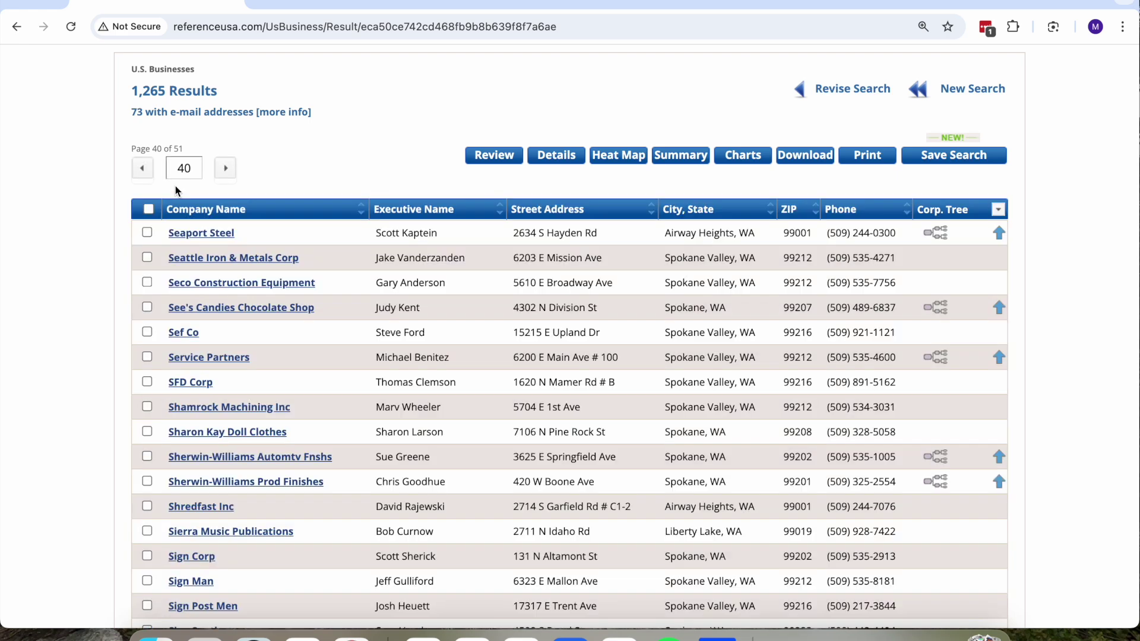
pyautogui.click(148, 210)
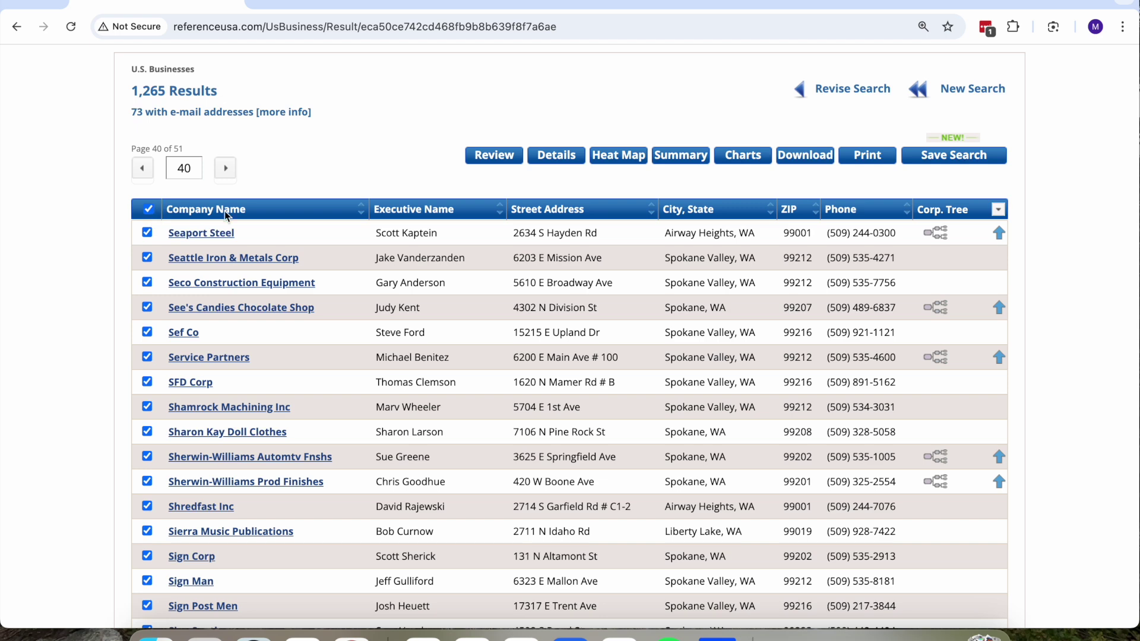
# Set up a download of the selected records in Excel (2007/2010) format with the Detailed level of data.
pyautogui.click(809, 159)
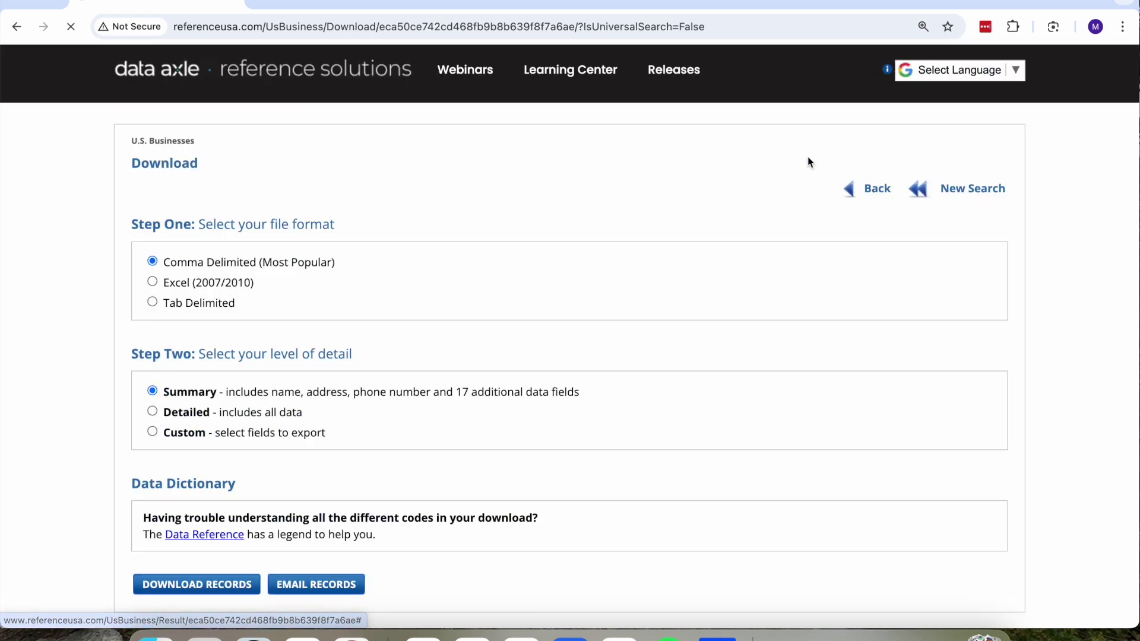
pyautogui.scroll(-1, 347, 211)
pyautogui.scroll(-1, 347, 211)
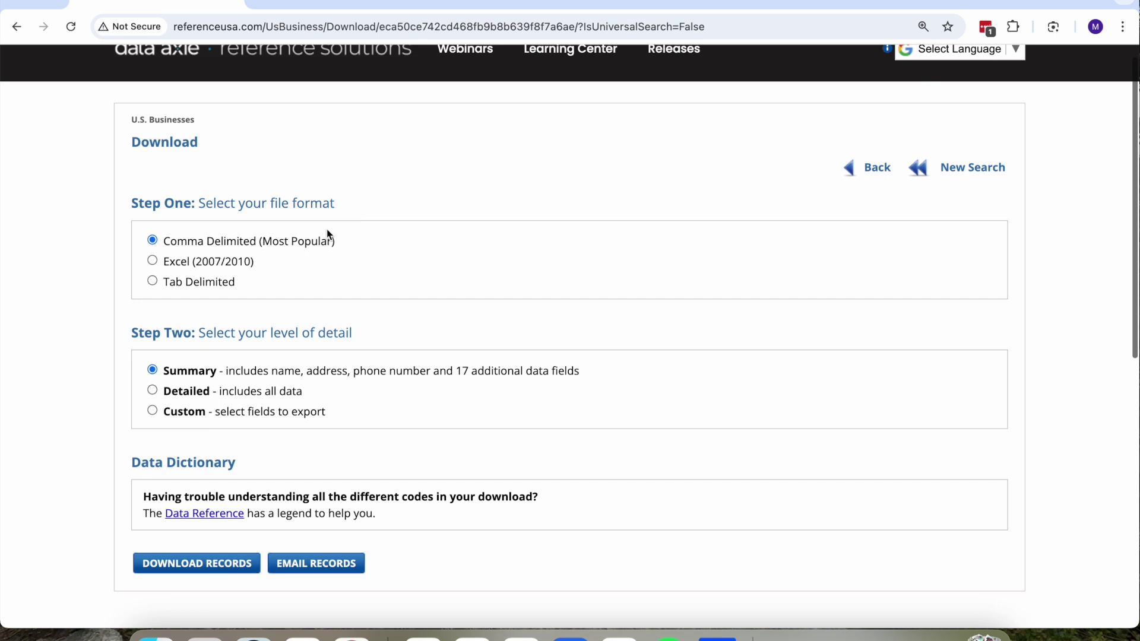
pyautogui.click(174, 262)
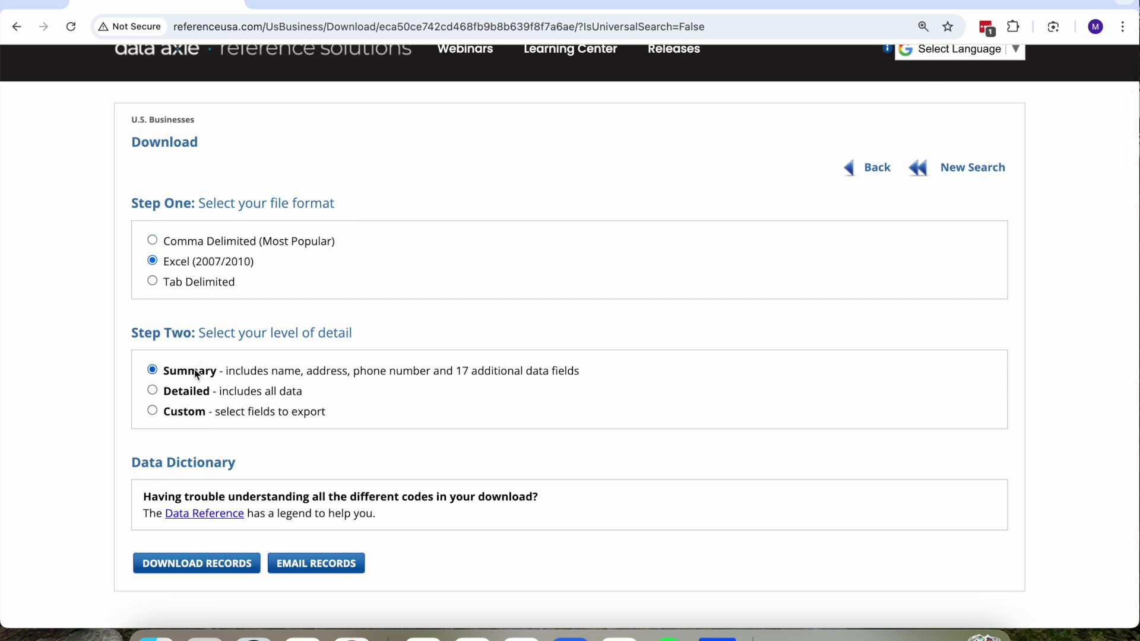
pyautogui.scroll(-3, 199, 374)
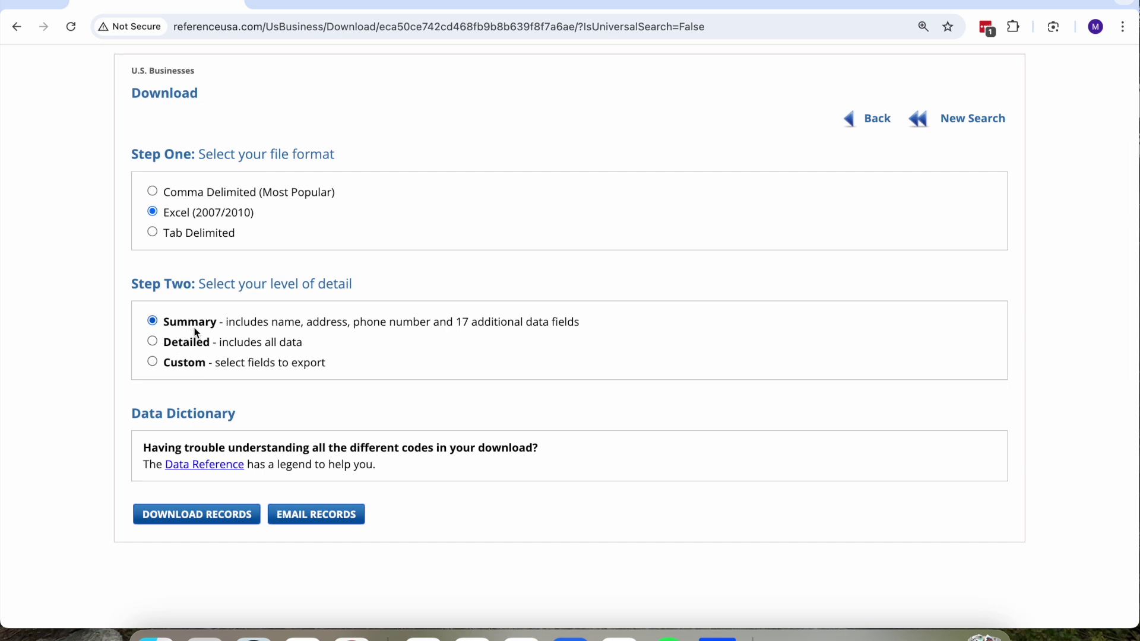
pyautogui.click(194, 367)
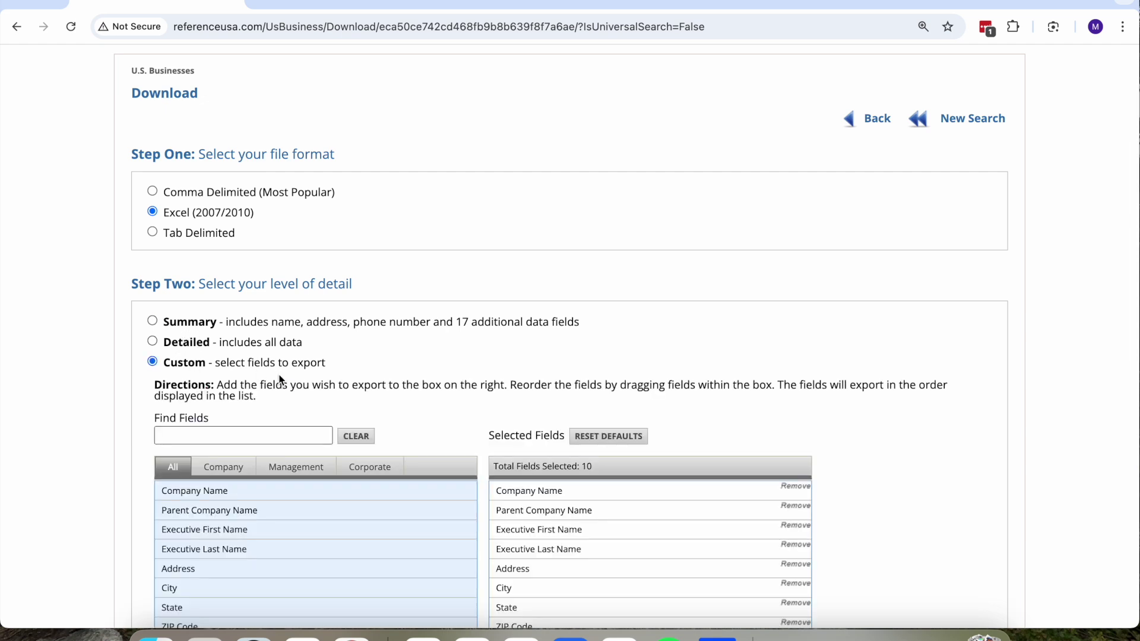
pyautogui.click(184, 349)
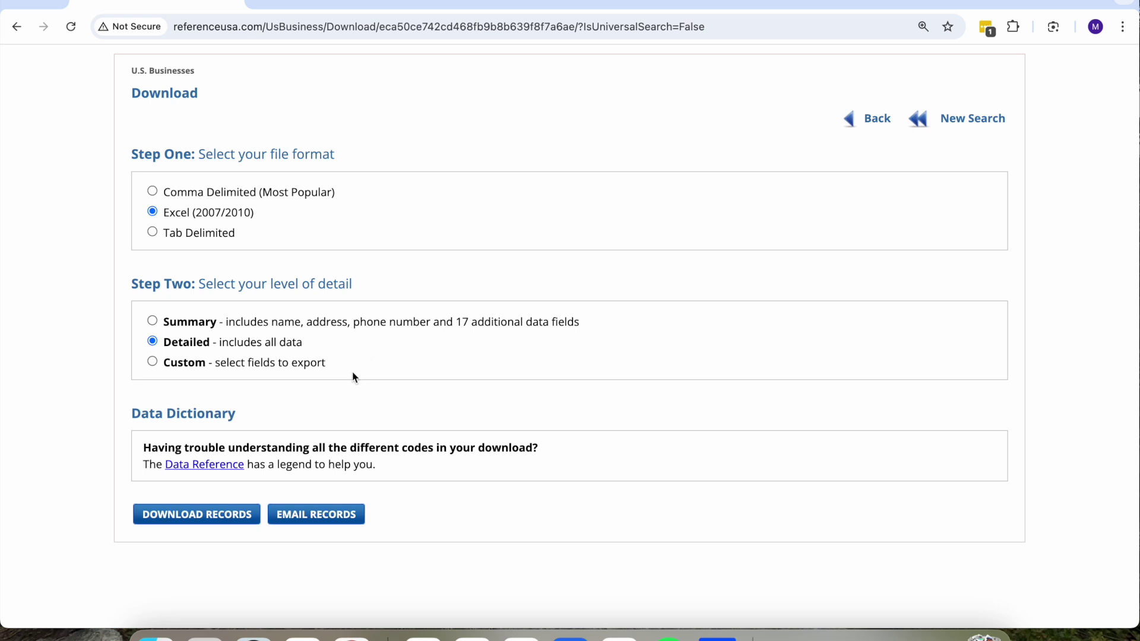
# Download the records, keeping the file despite the browser's block, and open the spreadsheet in Excel to look through its rows.
pyautogui.click(202, 515)
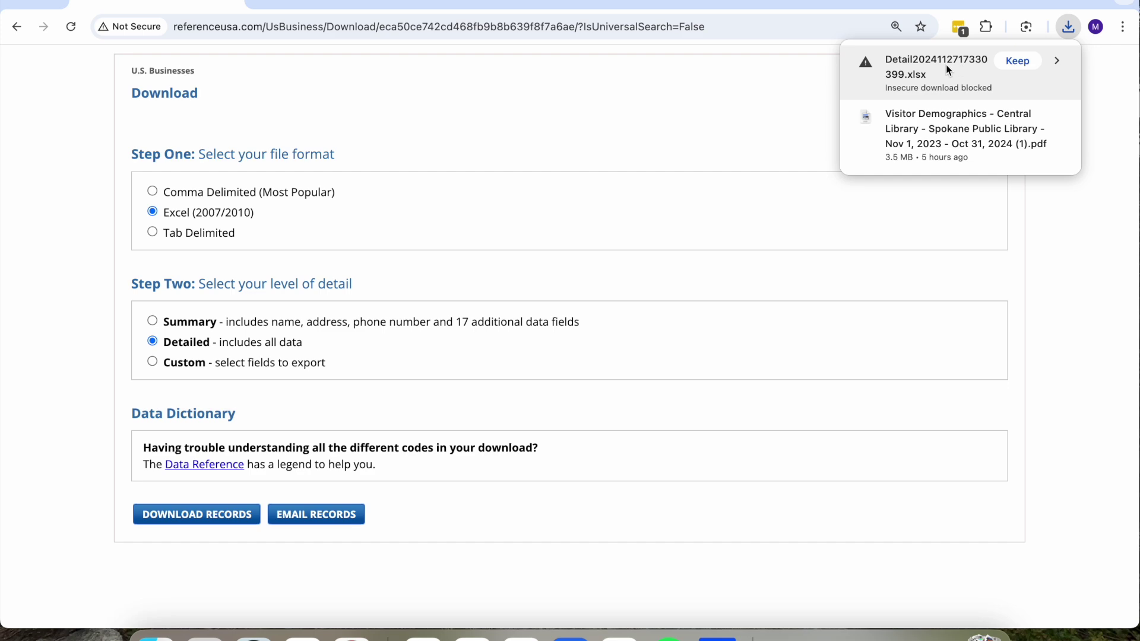
pyautogui.click(1009, 62)
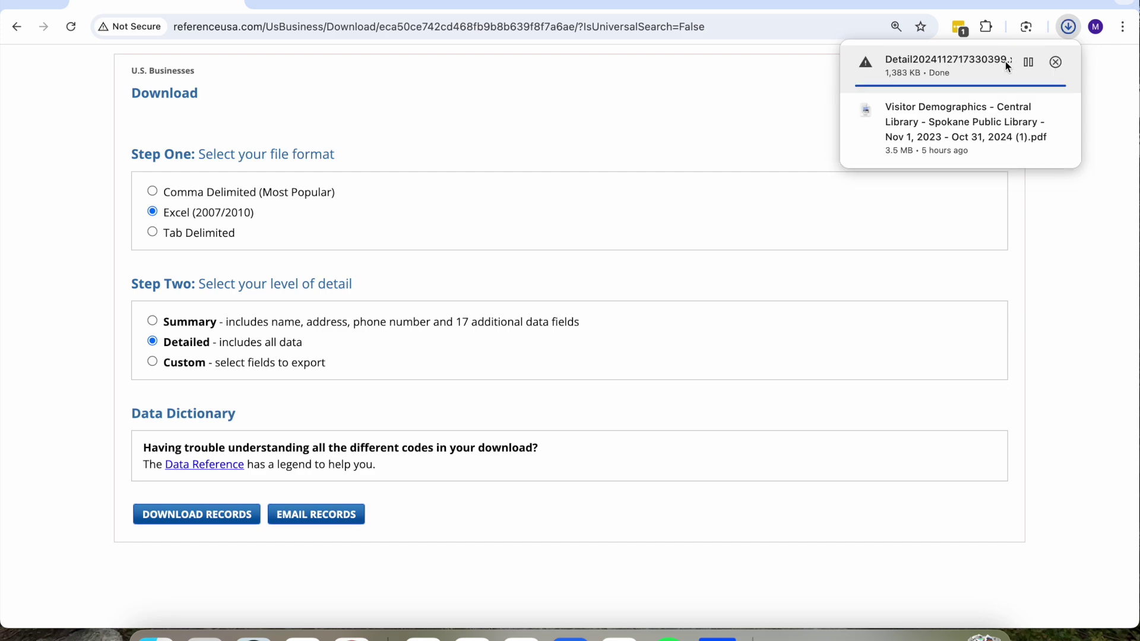
pyautogui.click(941, 65)
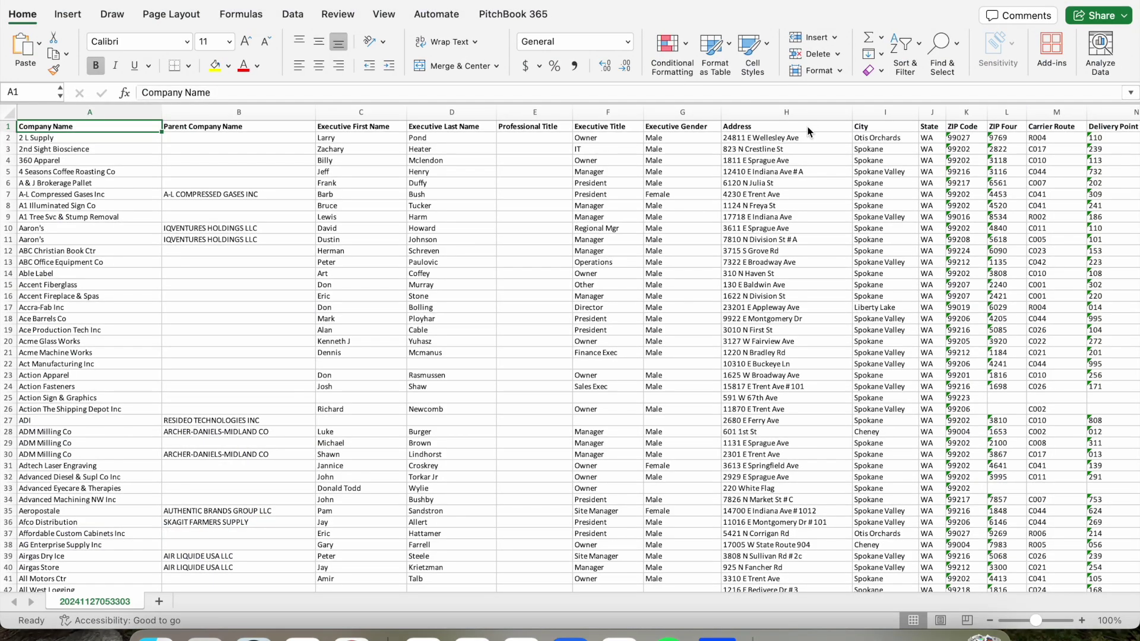
pyautogui.scroll(-15, 586, 297)
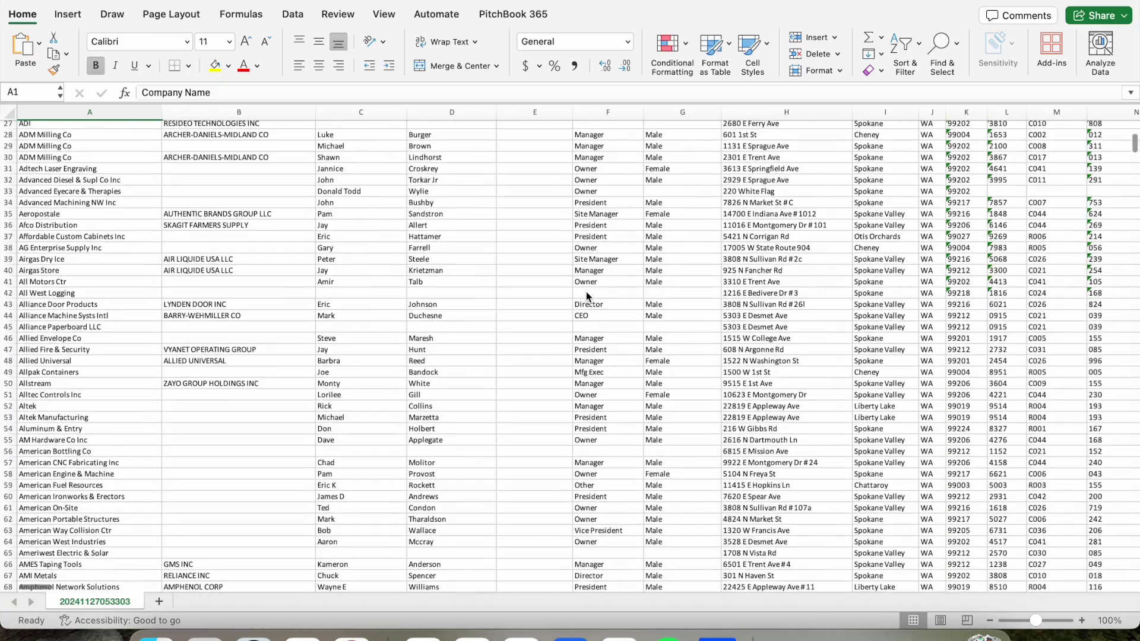
pyautogui.scroll(-18, 587, 296)
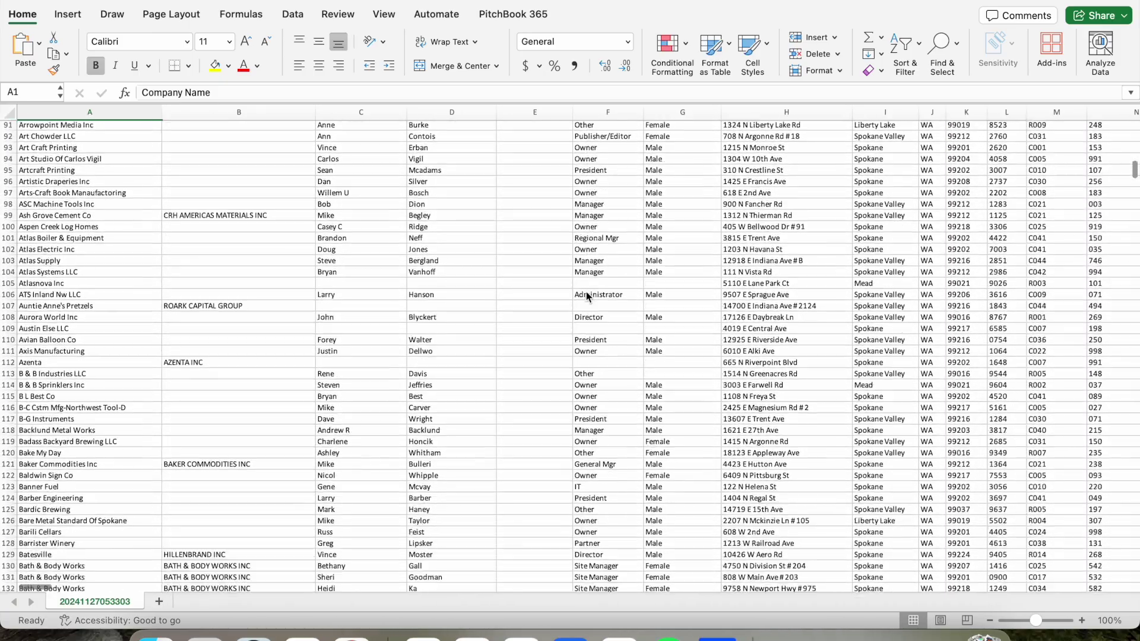
pyautogui.scroll(-17, 587, 295)
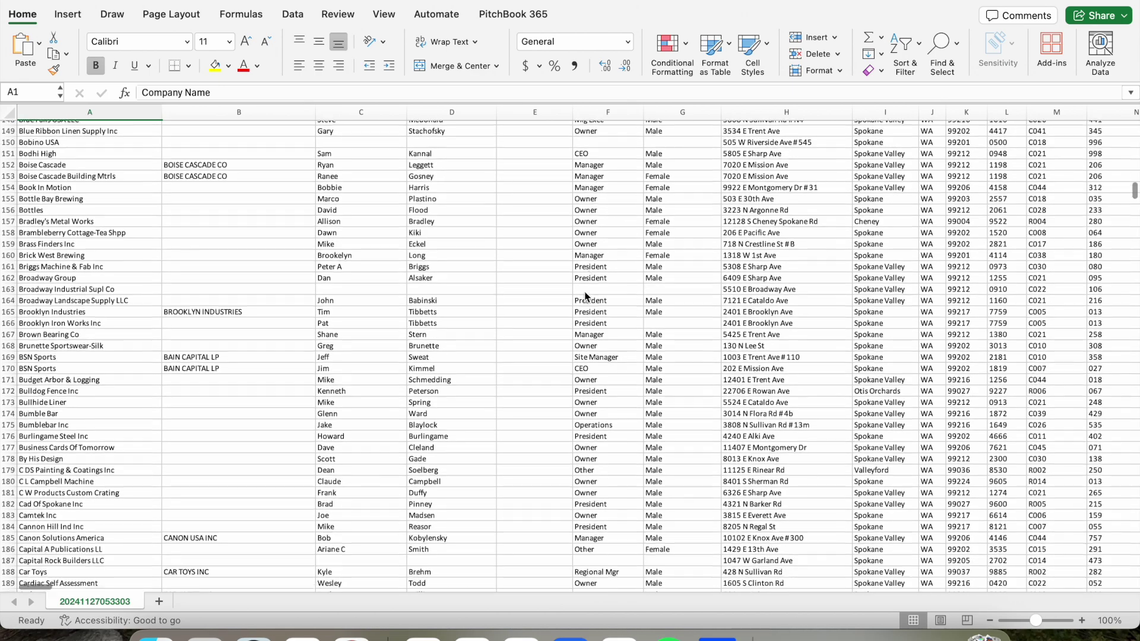
pyautogui.scroll(-5, 587, 295)
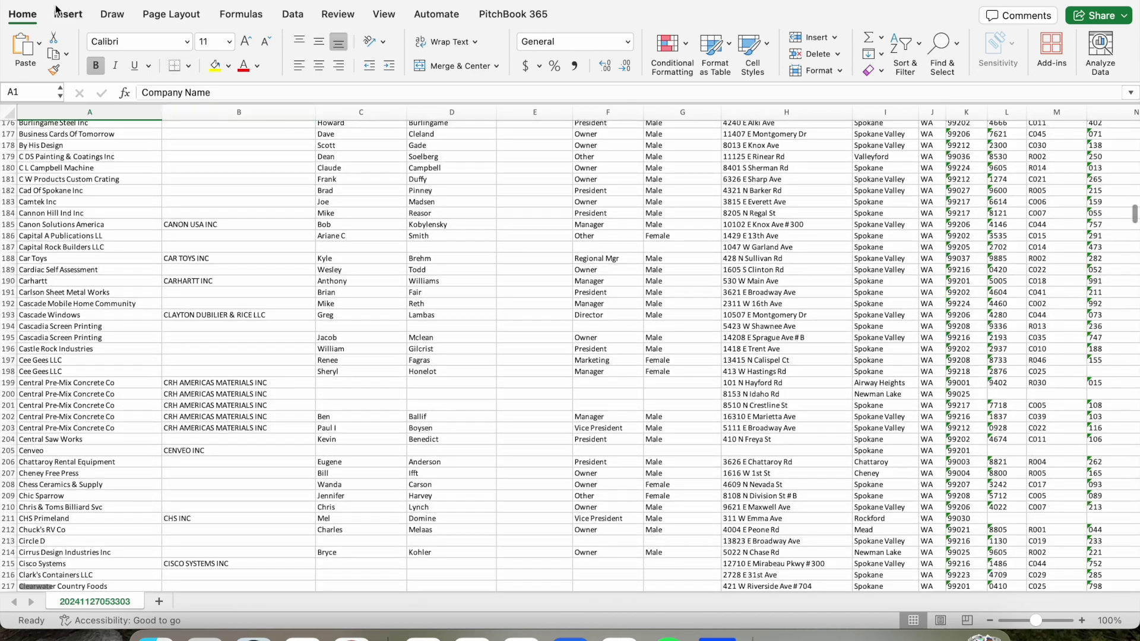
# Switch back to the browser and return from the download page to the search results.
pyautogui.press('super+Tab')
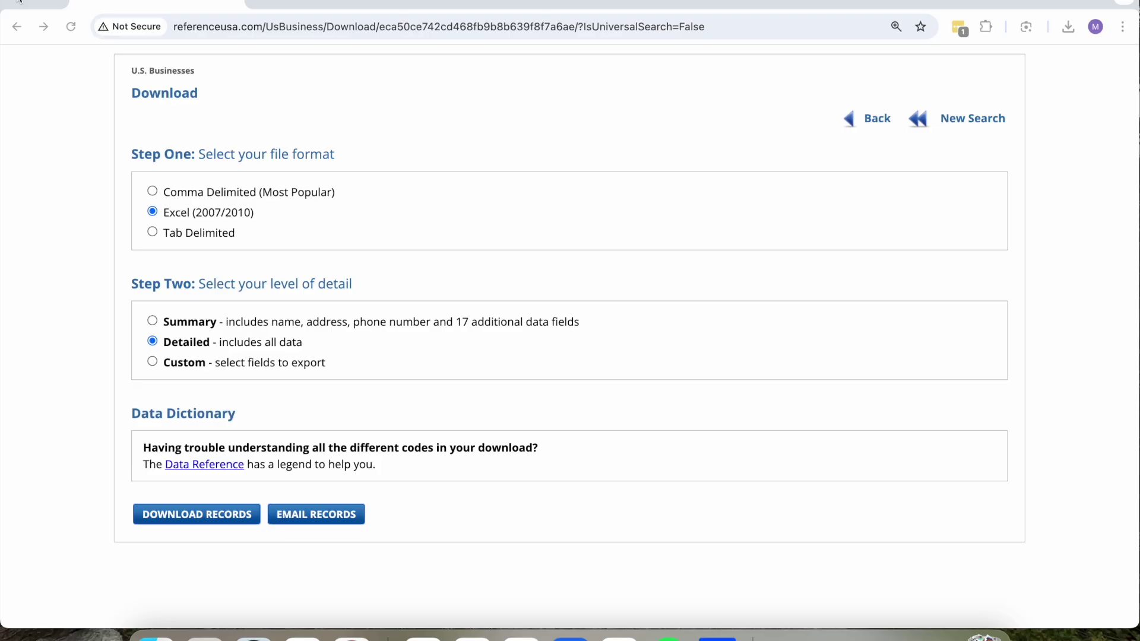
pyautogui.scroll(3, 366, 122)
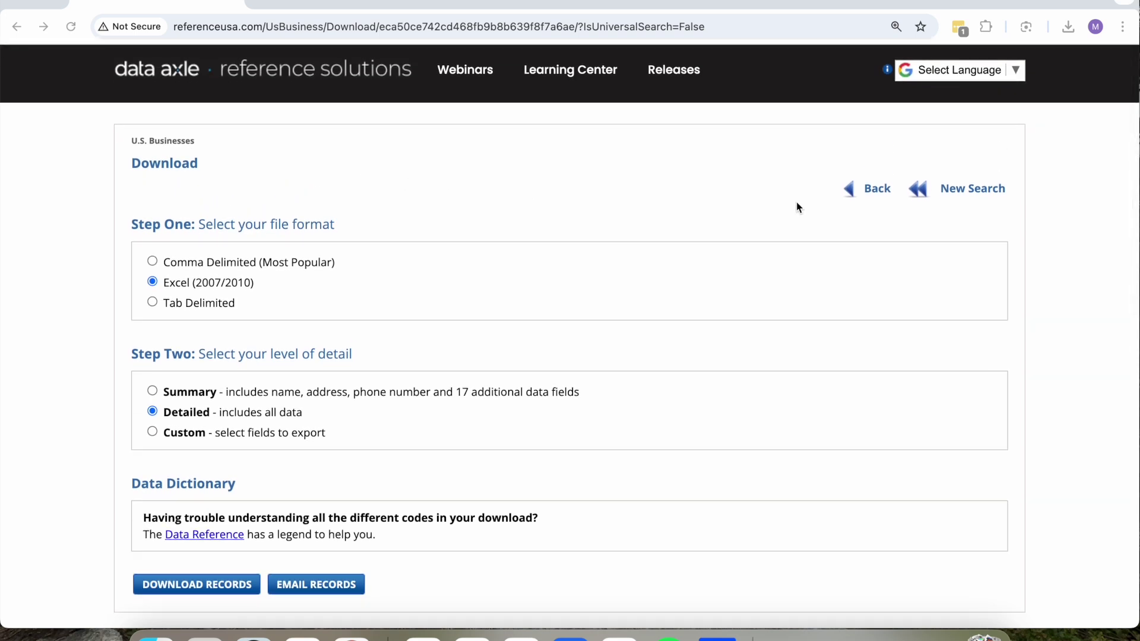
pyautogui.click(875, 190)
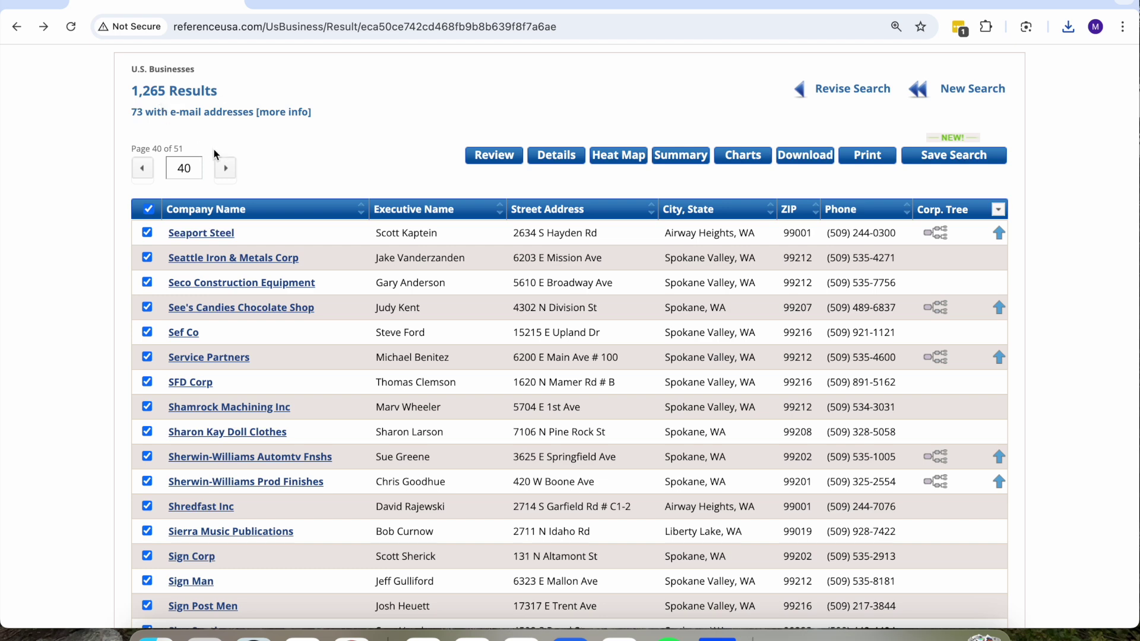
# Try to add all records on result page 41 to the selection, and return to page 40.
pyautogui.click(226, 169)
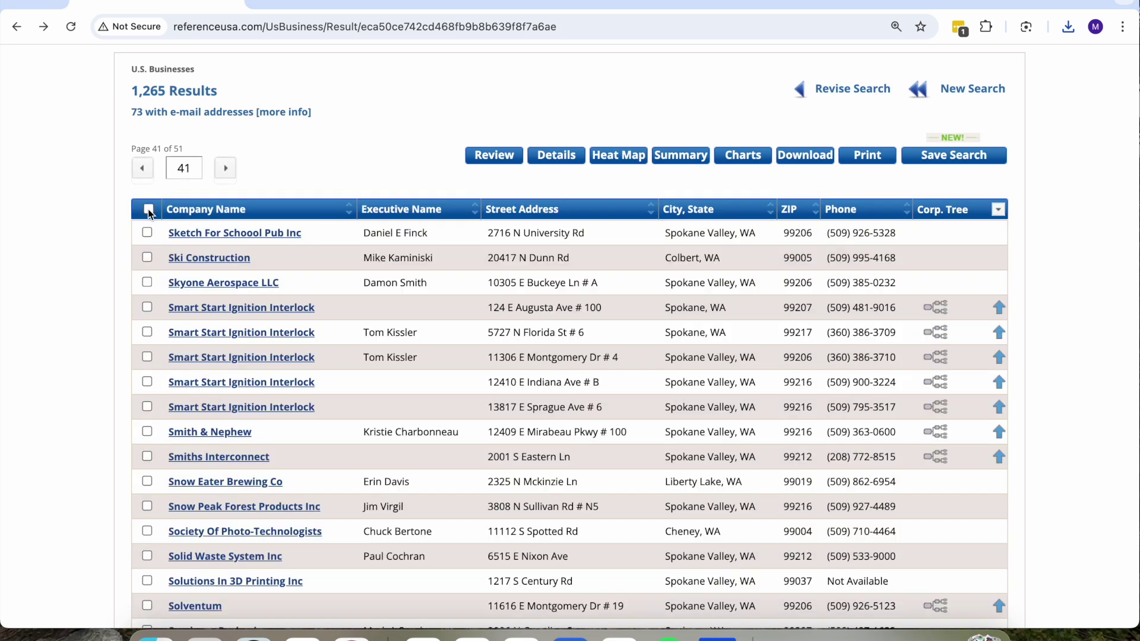
pyautogui.click(149, 210)
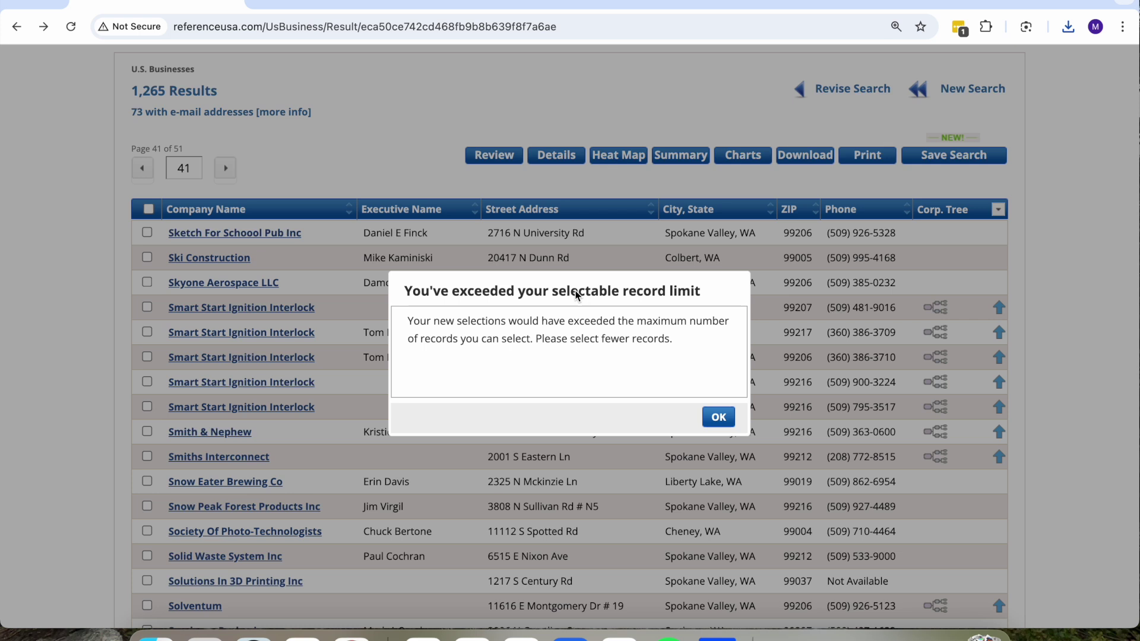
pyautogui.click(718, 417)
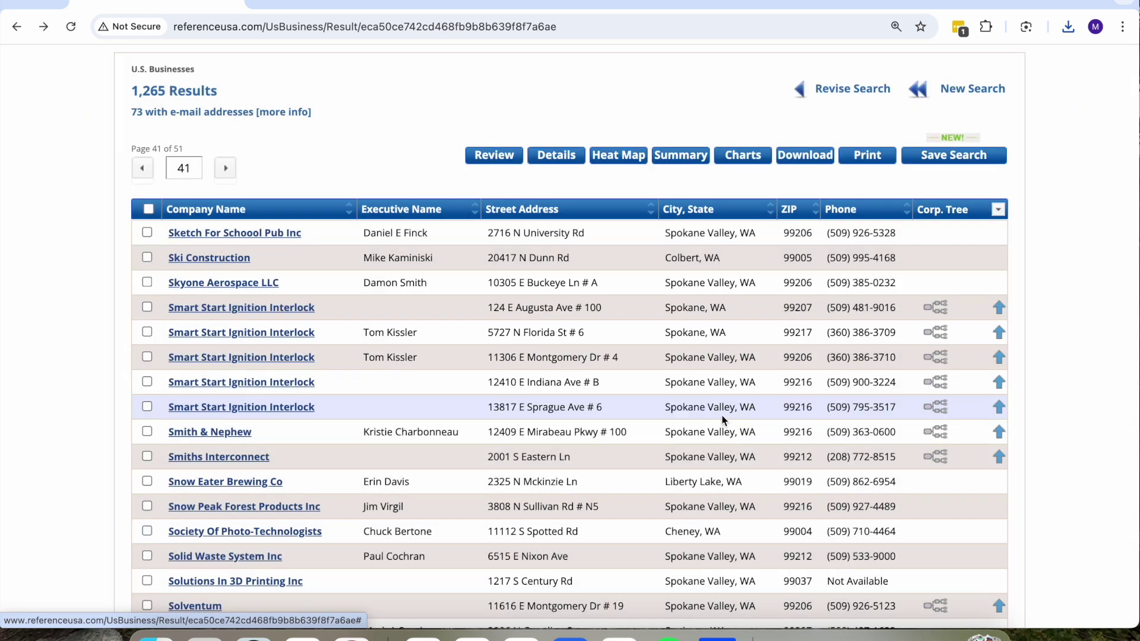
pyautogui.click(142, 169)
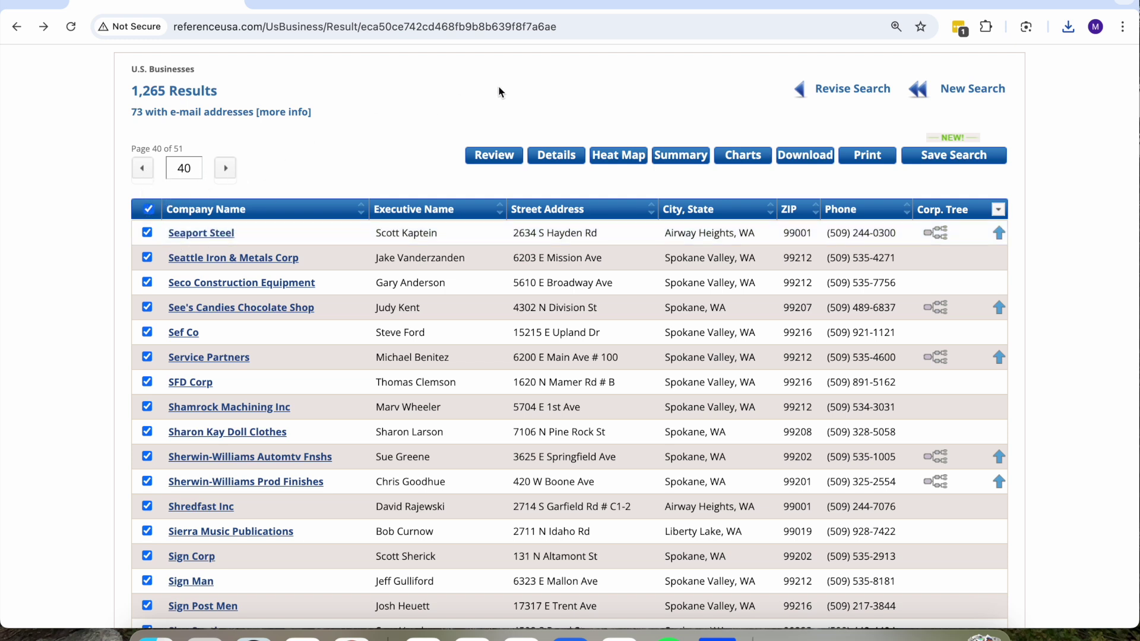
# Go back to revise the search, check its criteria, and run it again to start a fresh selection.
pyautogui.click(853, 93)
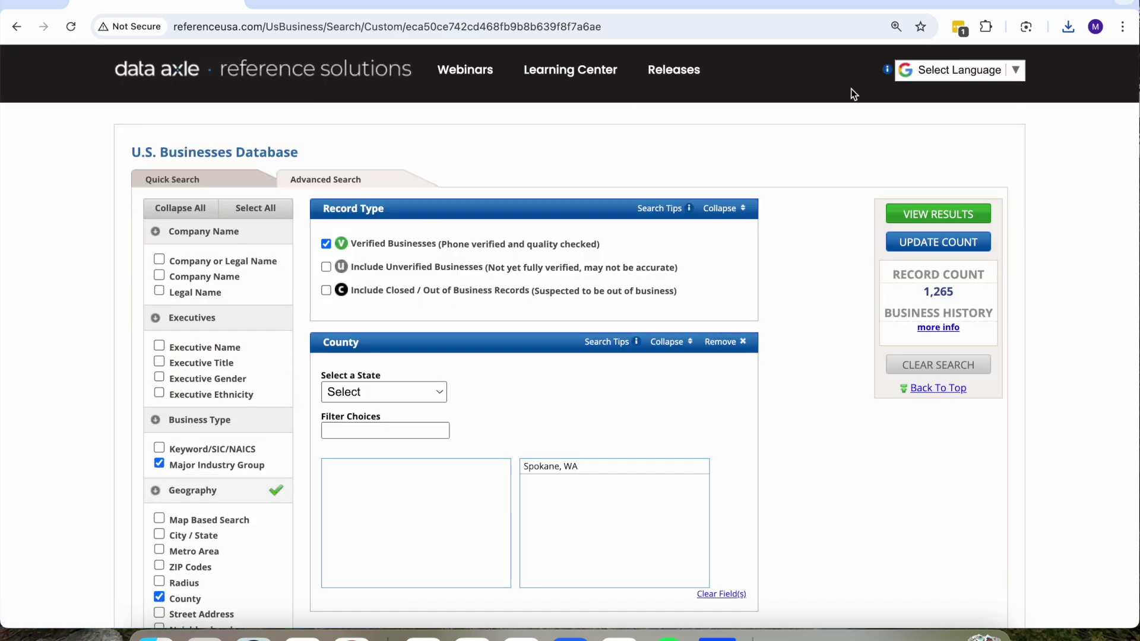
pyautogui.scroll(-5, 778, 267)
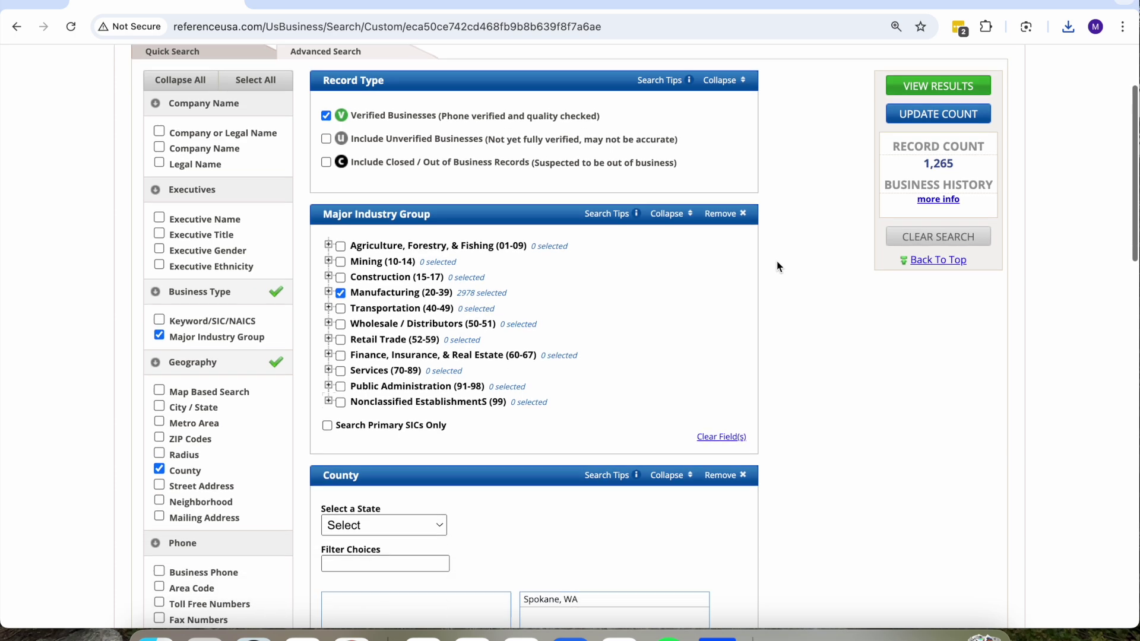
pyautogui.scroll(-2, 779, 267)
pyautogui.scroll(3, 779, 267)
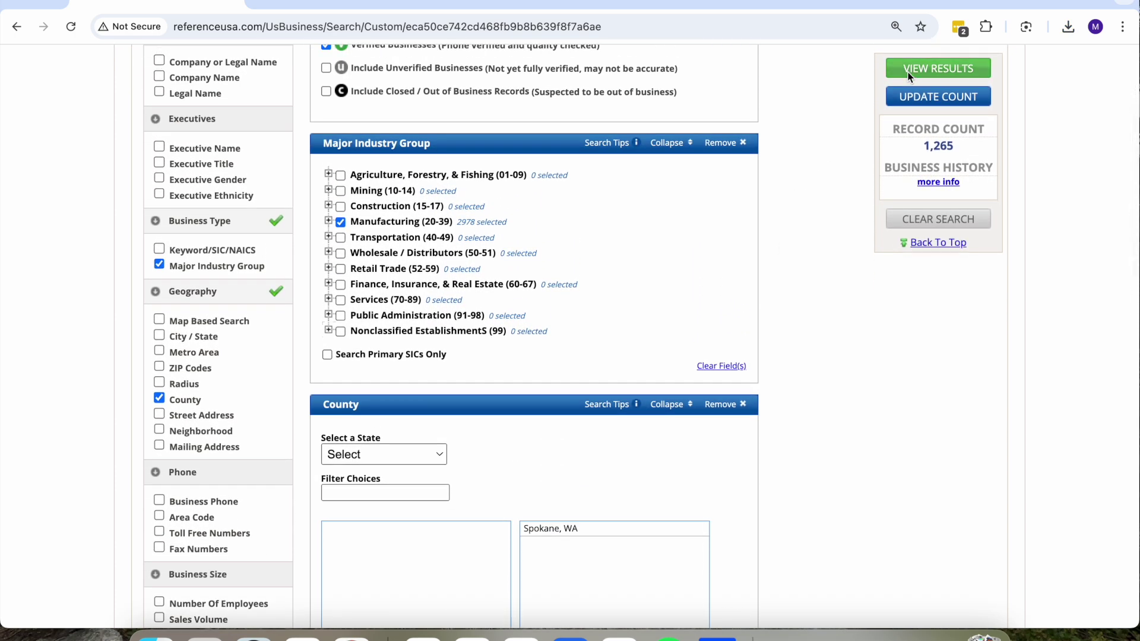
pyautogui.click(942, 70)
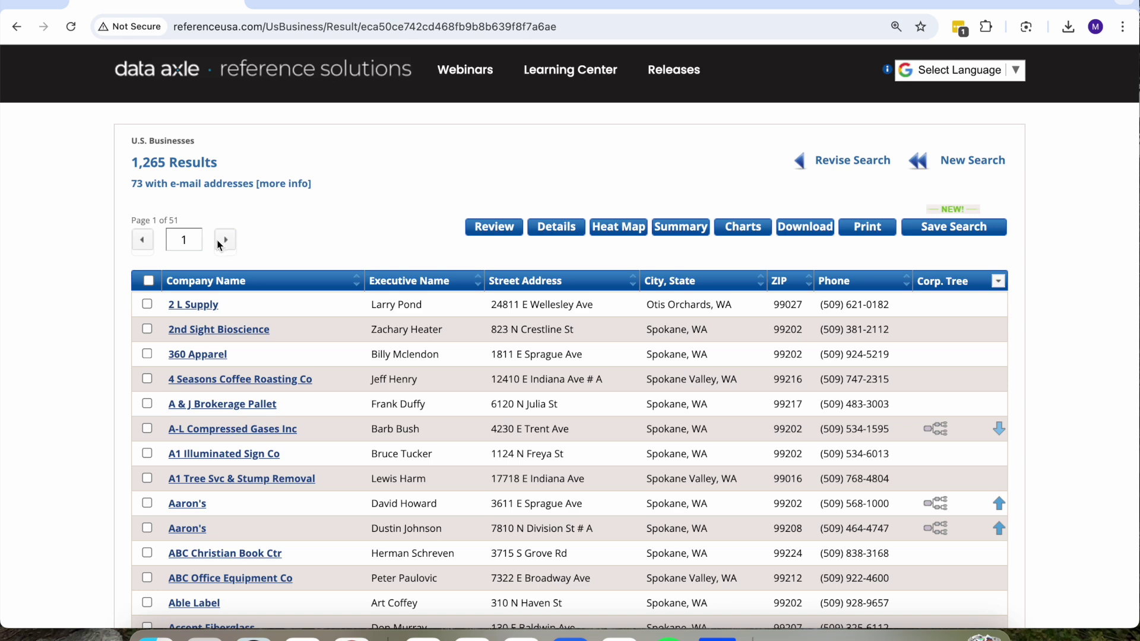
# Jump directly to page 41 of the search results.
pyautogui.click(177, 242)
pyautogui.write('41')
pyautogui.press('Return')
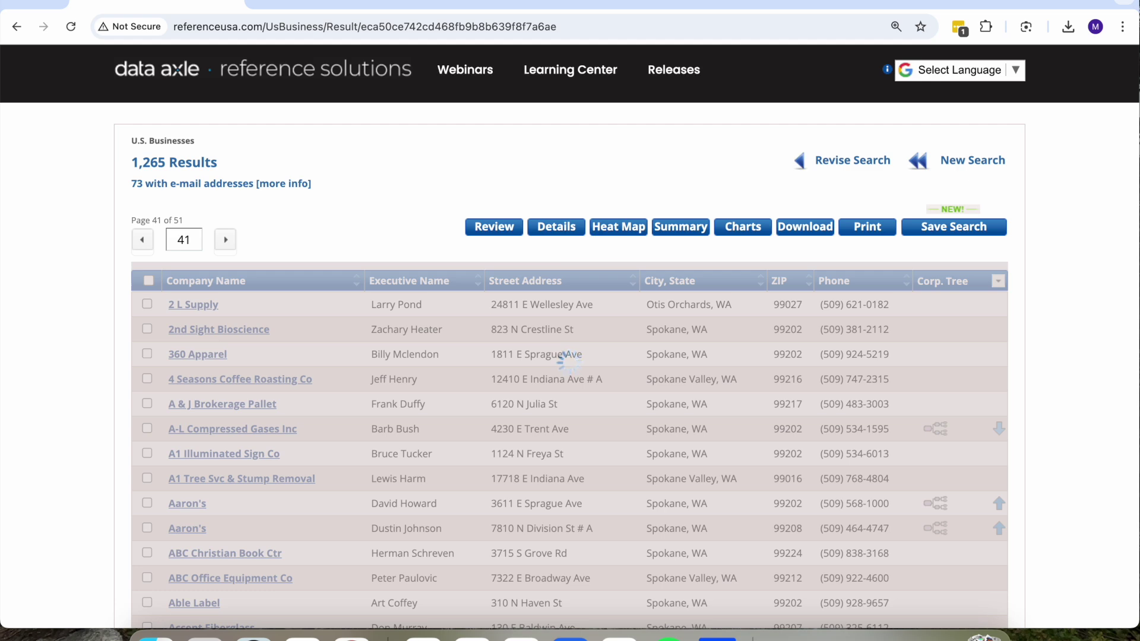